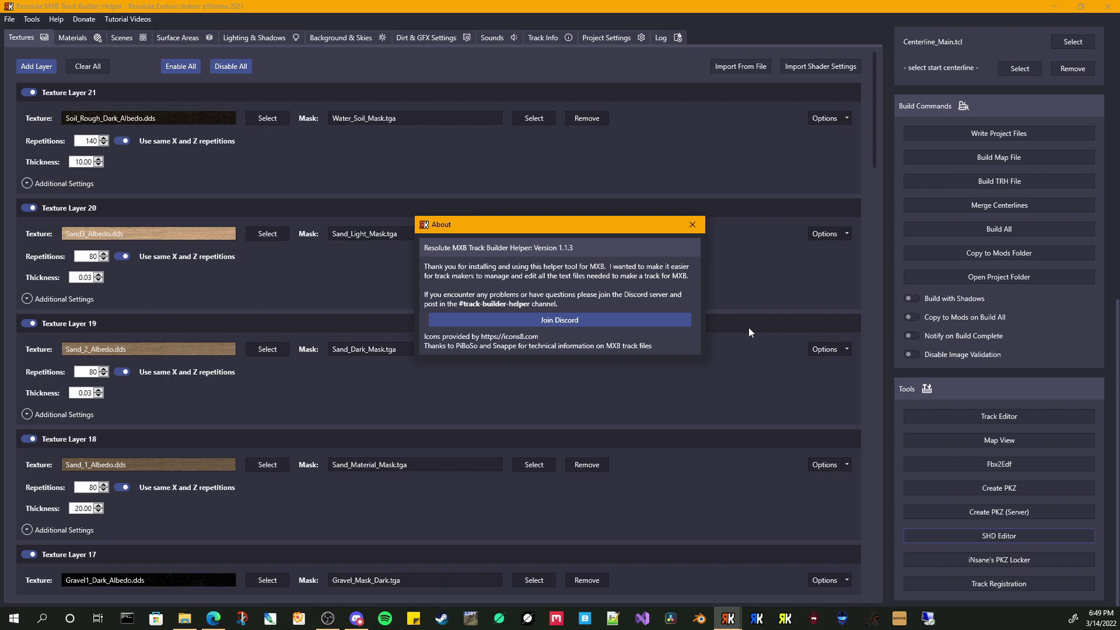
Step: Close the About window and switch on the specular and reflection maps in Texture Layer 21's additional settings, leaving the normal map off
{"action": "left_click", "coordinate": [691, 224]}
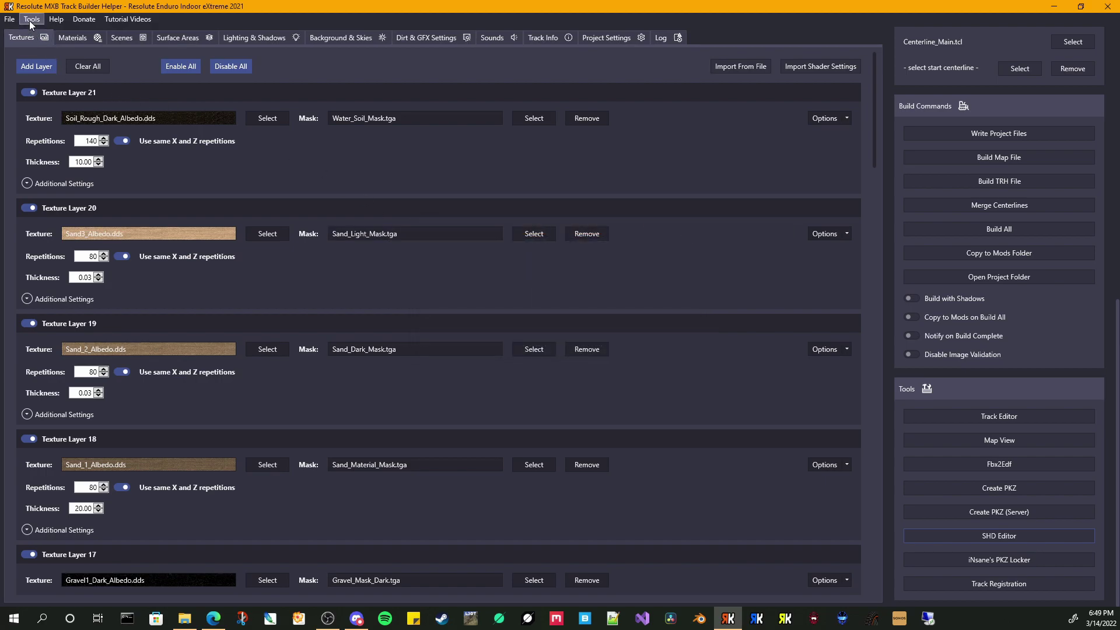
{"action": "left_click", "coordinate": [30, 184]}
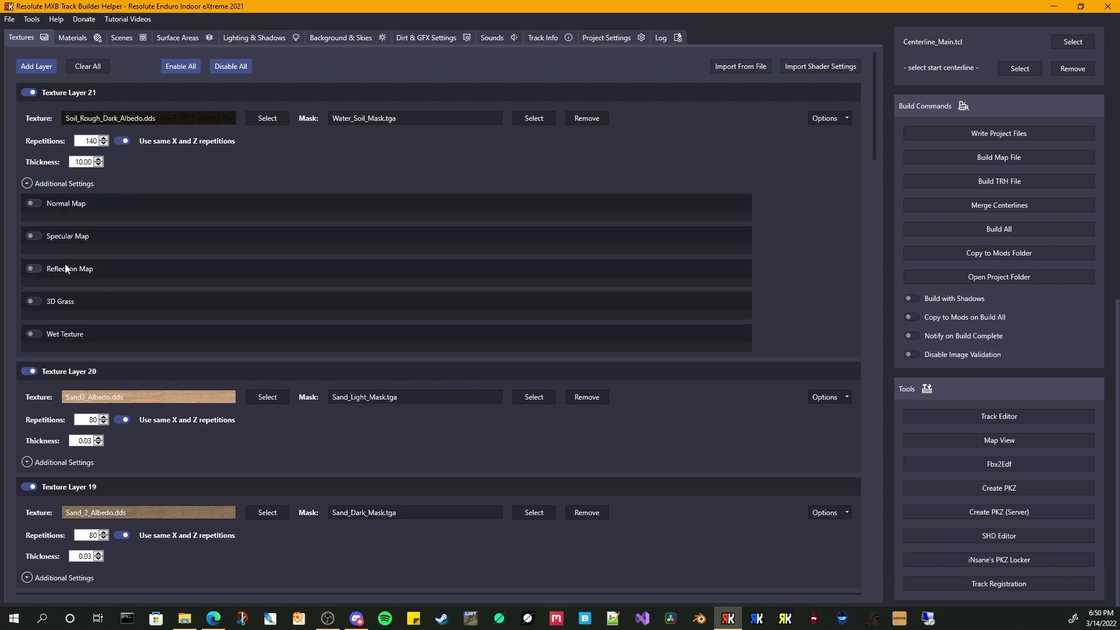
{"action": "left_click", "coordinate": [36, 204]}
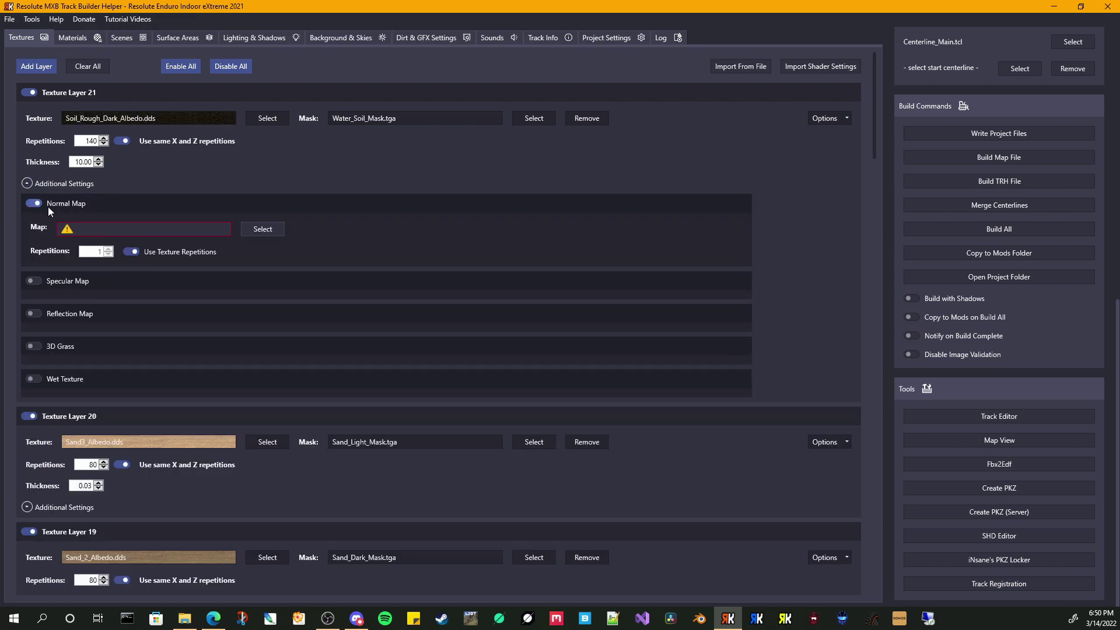
{"action": "left_click", "coordinate": [35, 281]}
{"action": "left_click", "coordinate": [38, 359]}
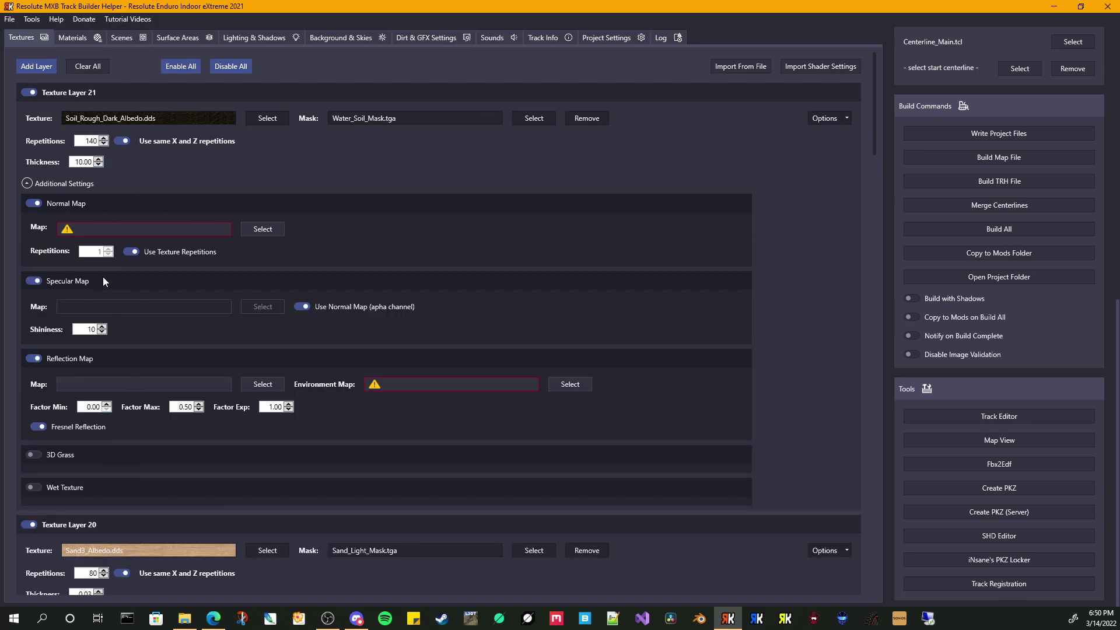
{"action": "left_click", "coordinate": [34, 203]}
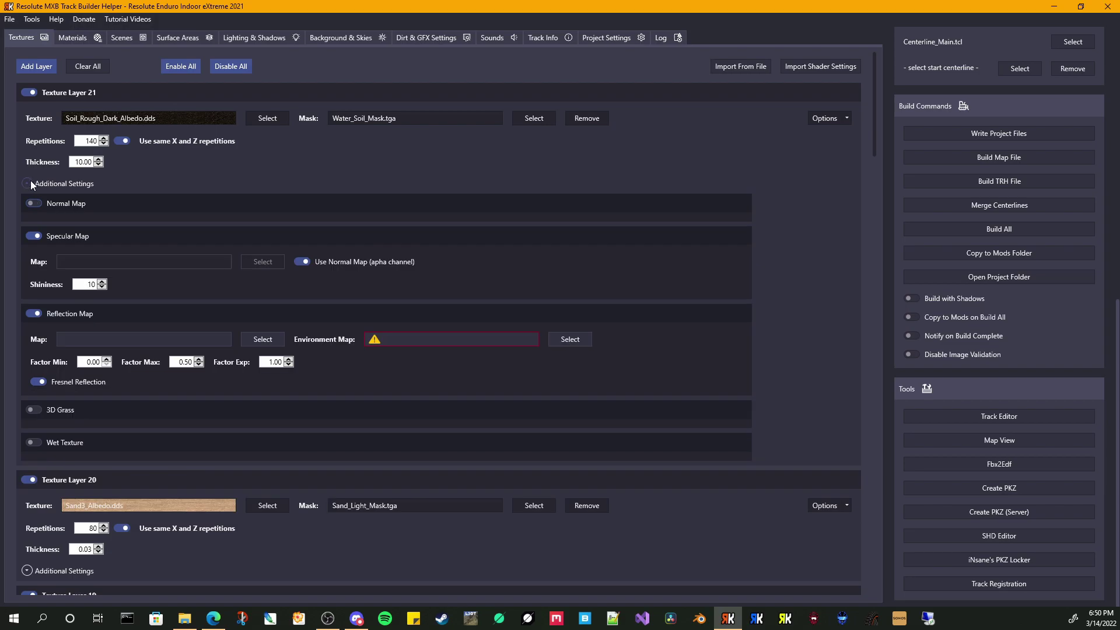
{"action": "left_click", "coordinate": [29, 182]}
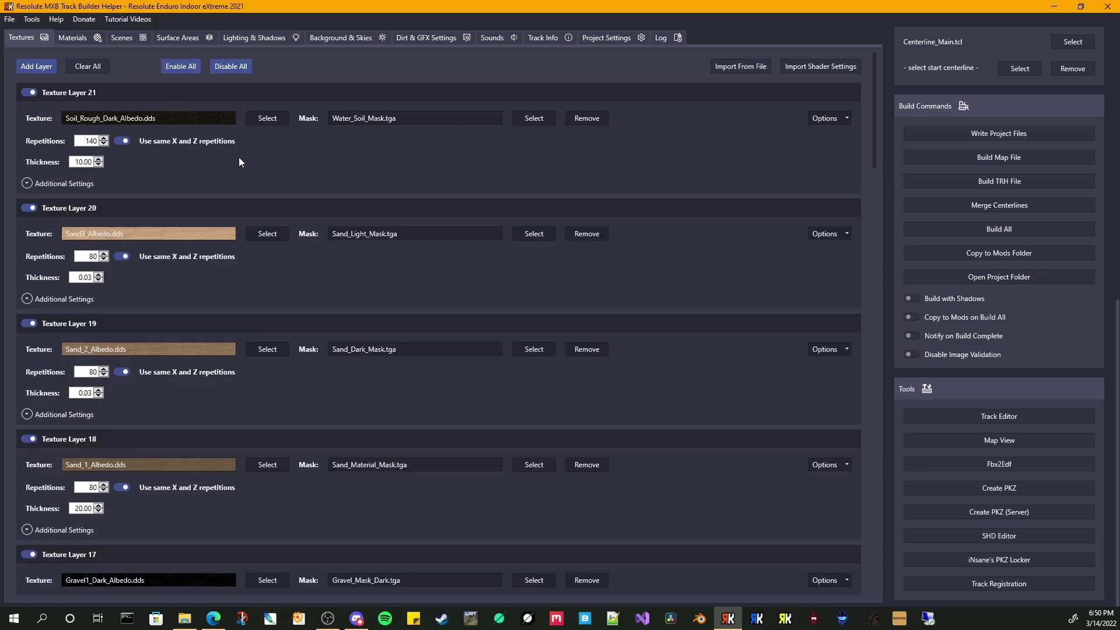
Step: Open the SHD Editor and maximize its window
{"action": "left_click", "coordinate": [33, 18]}
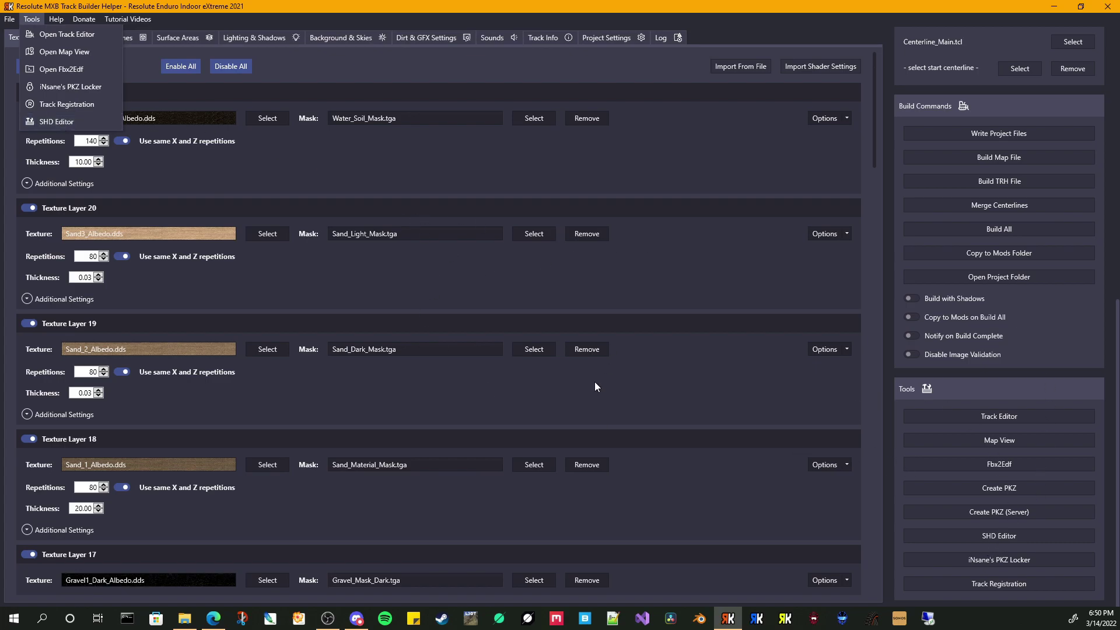
{"action": "left_click", "coordinate": [995, 538]}
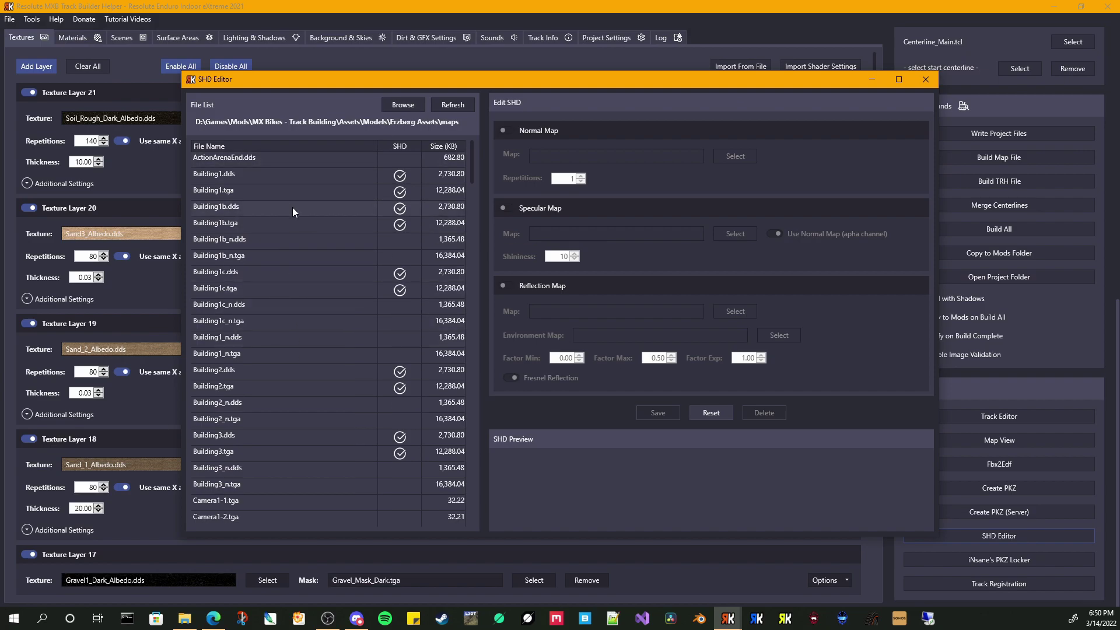
{"action": "left_click", "coordinate": [899, 80]}
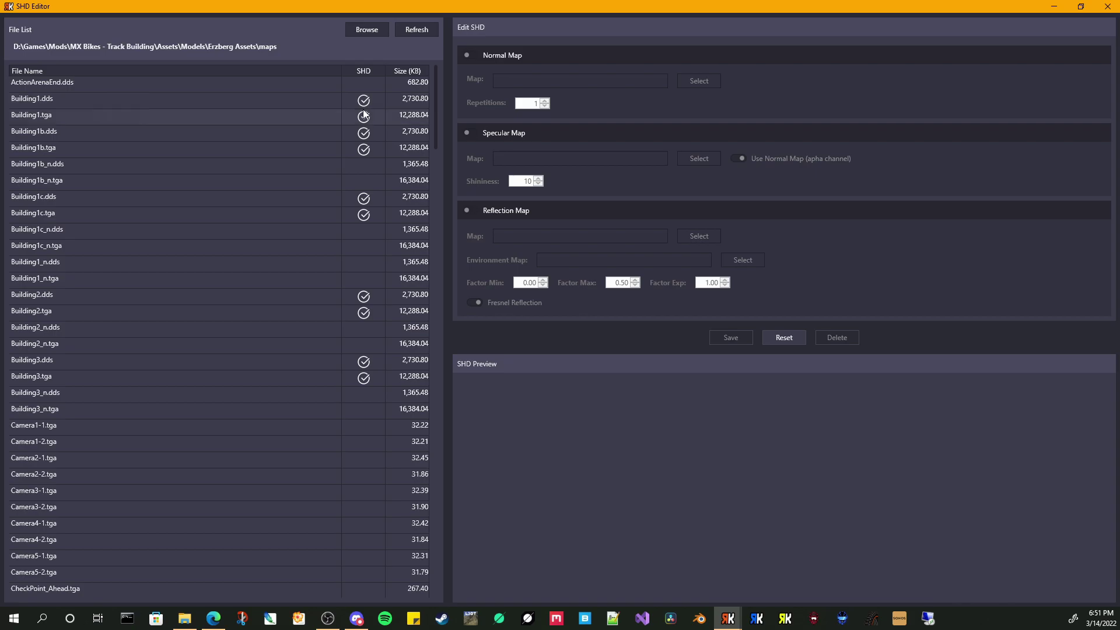
Step: For Building1.dds, switch off the normal map and assign Building1_n.tga as a separate specular map
{"action": "left_click", "coordinate": [114, 102]}
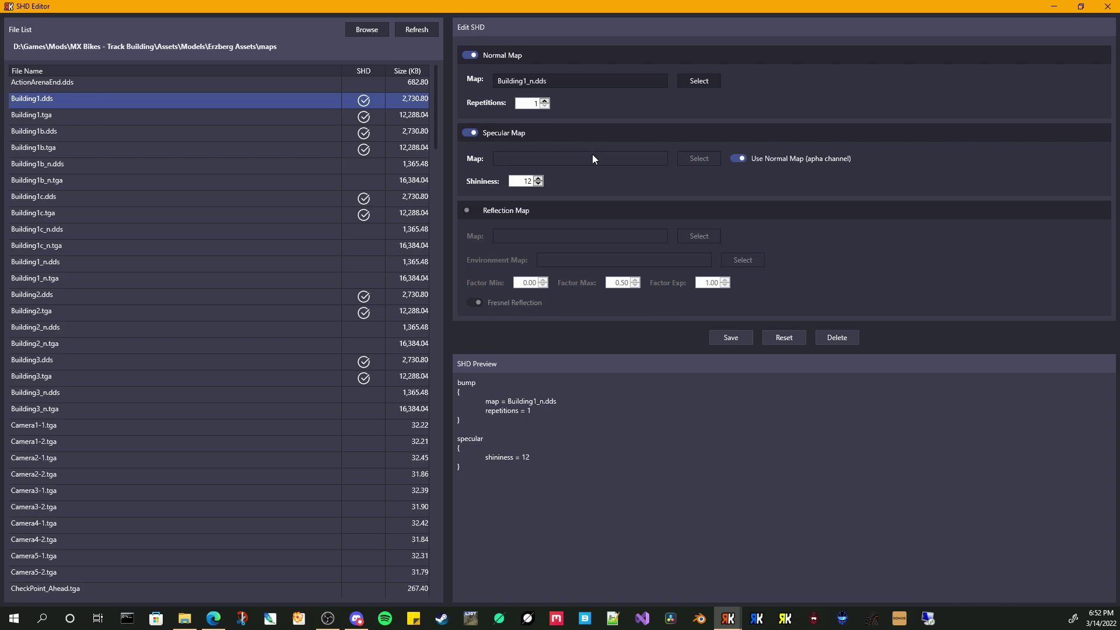
{"action": "left_click", "coordinate": [471, 55]}
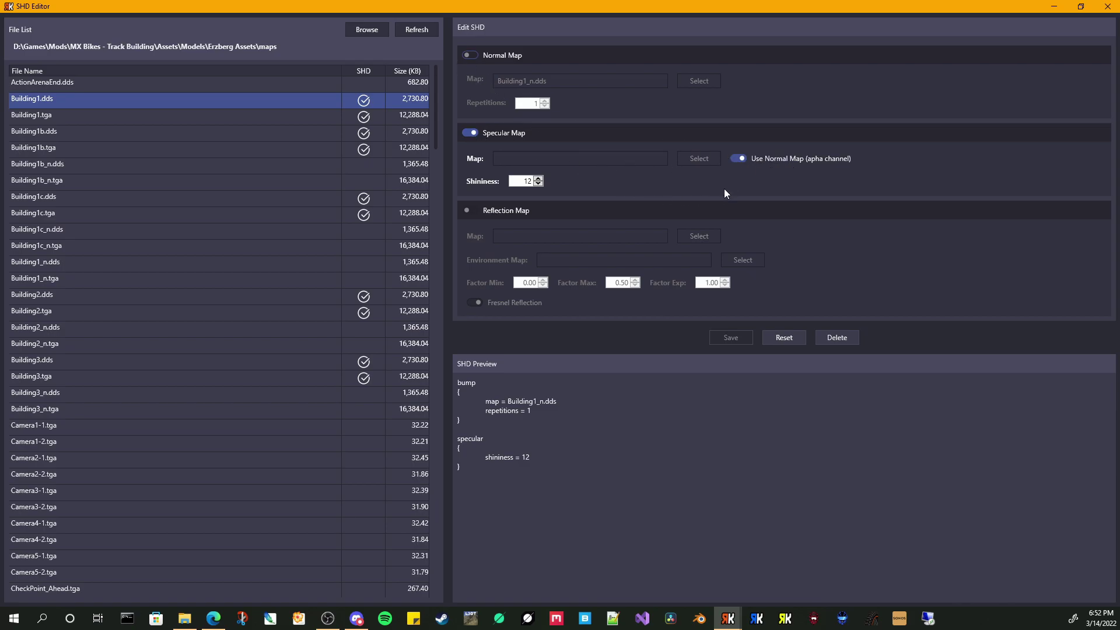
{"action": "left_click", "coordinate": [736, 159]}
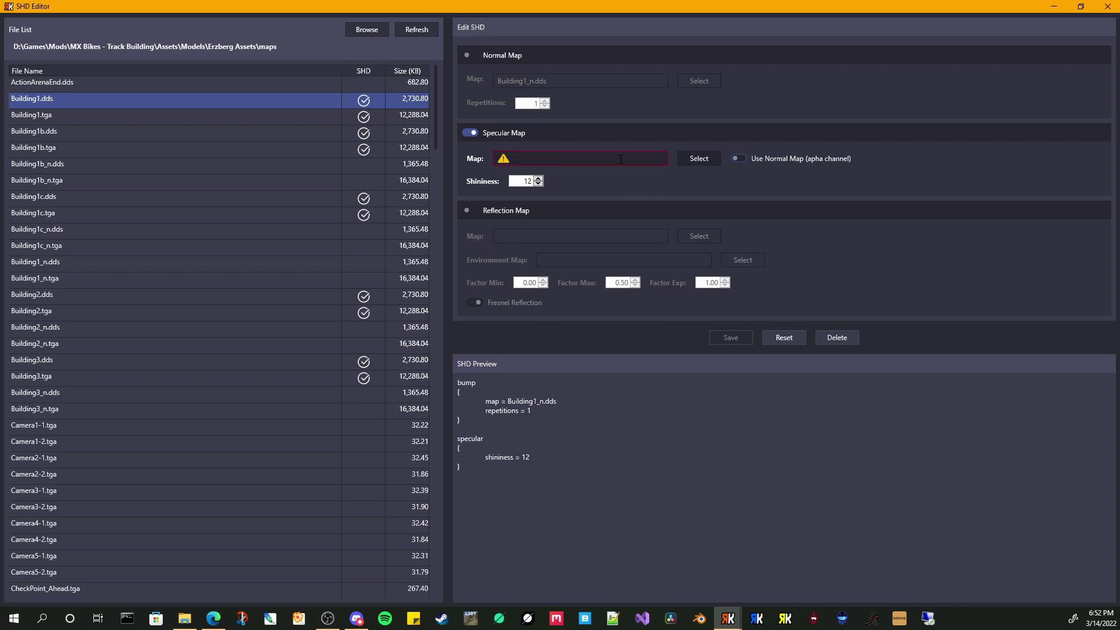
{"action": "left_click", "coordinate": [698, 160]}
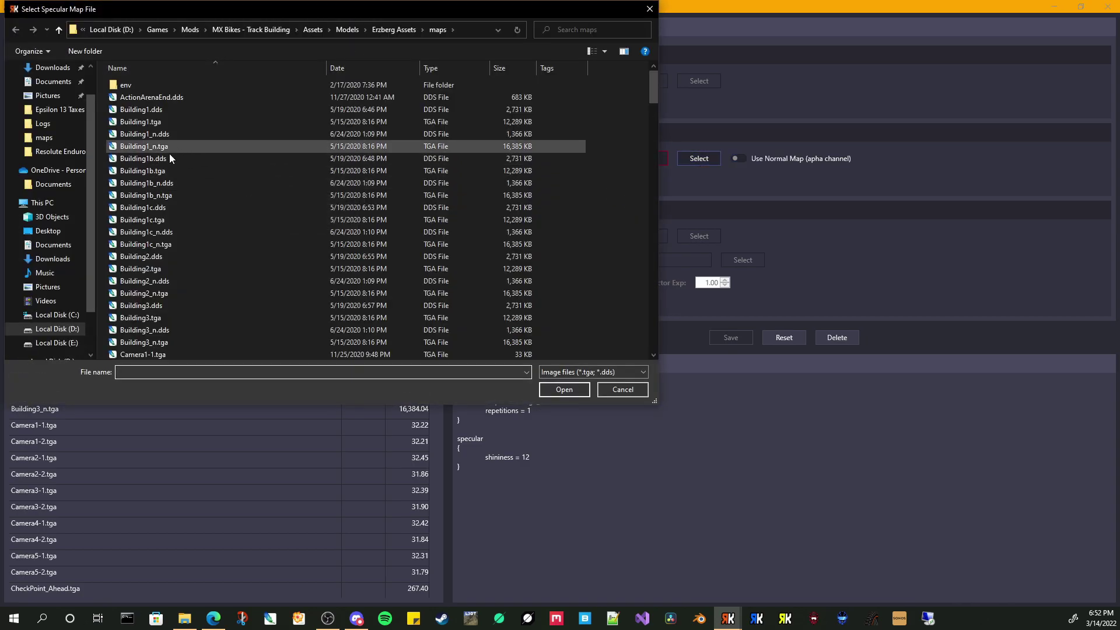
{"action": "double_click", "coordinate": [140, 148]}
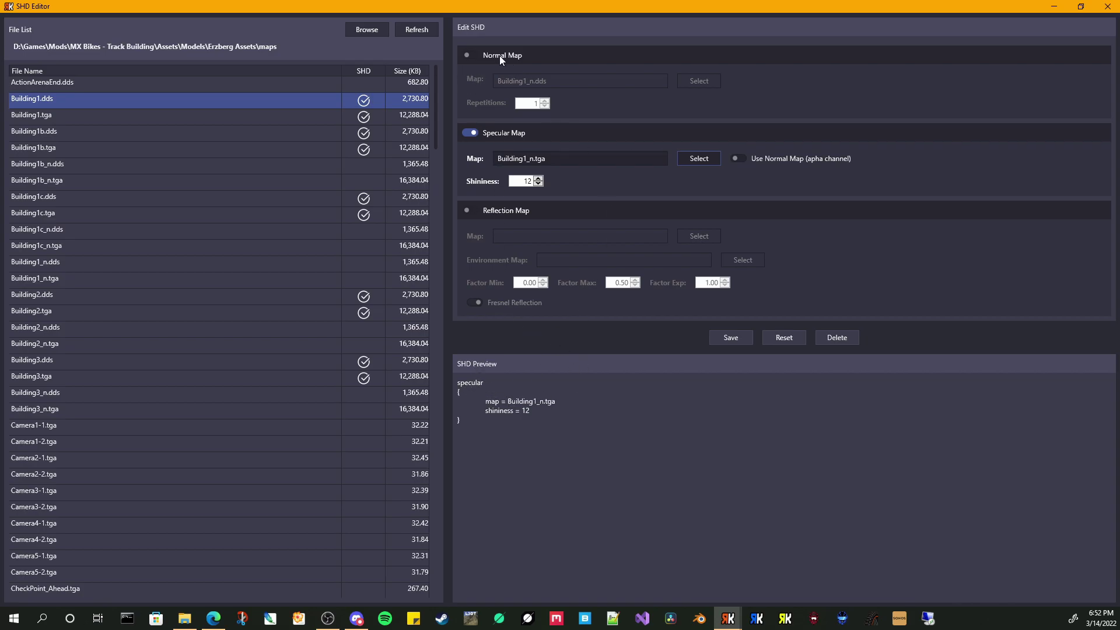
Step: Switch Building1.dds's normal map back on and use its alpha channel for the specular map, leaving the reflection map off
{"action": "left_click", "coordinate": [470, 55]}
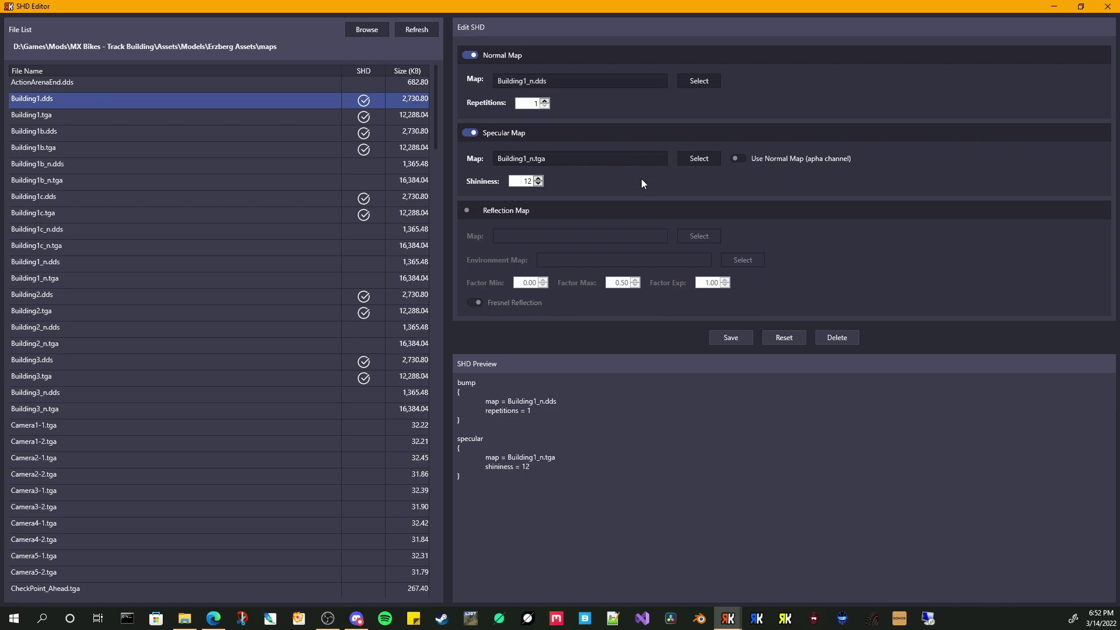
{"action": "left_click", "coordinate": [738, 159]}
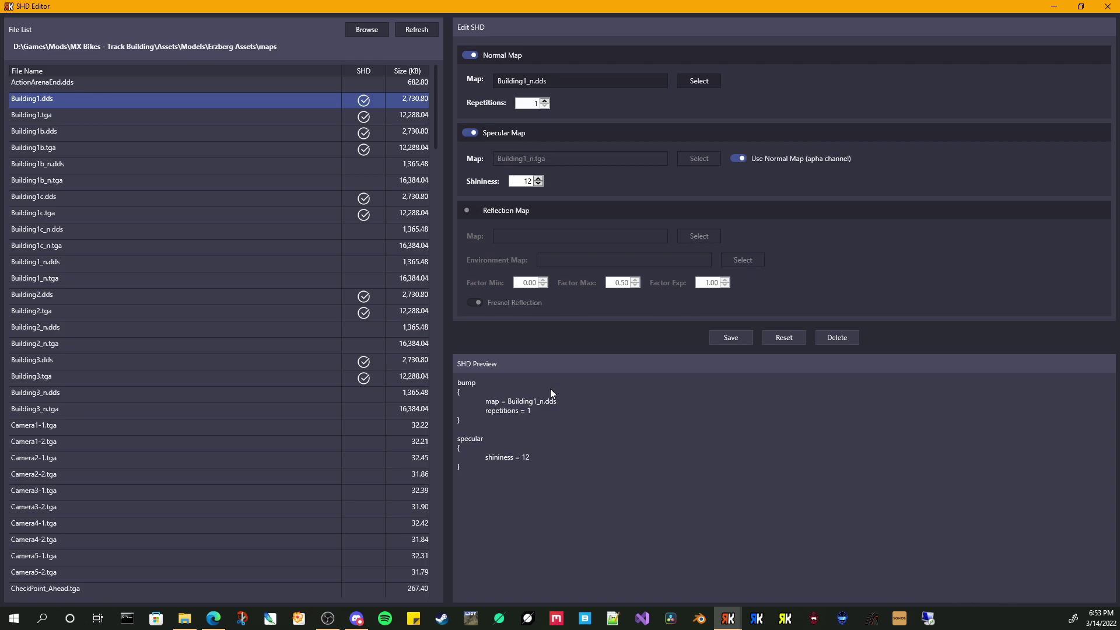
{"action": "left_click", "coordinate": [470, 211]}
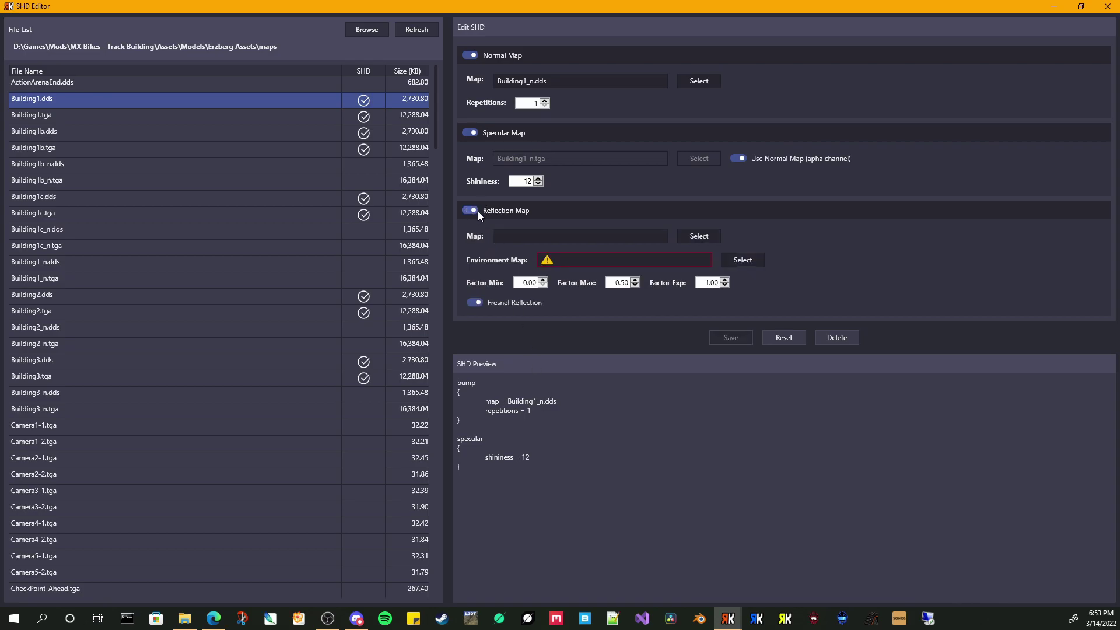
{"action": "left_click", "coordinate": [468, 211]}
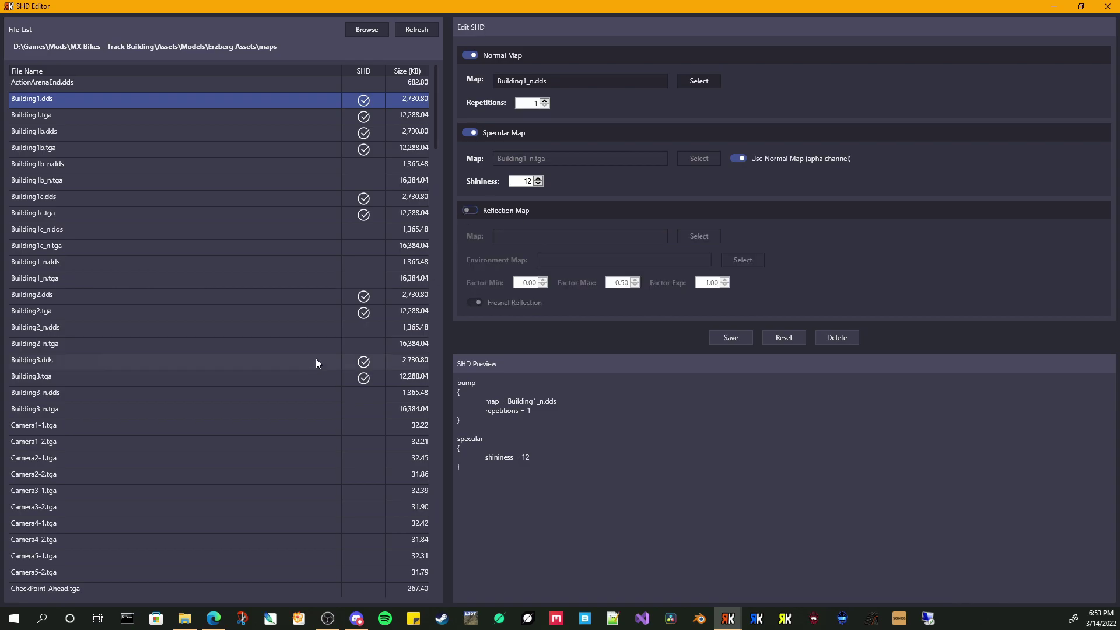
Step: Select Erzbergsee_Diffuse.tga in the file list to load its shader settings
{"action": "scroll", "coordinate": [321, 361], "scroll_direction": "down", "scroll_amount": 15}
{"action": "scroll", "coordinate": [327, 365], "scroll_direction": "down", "scroll_amount": 6}
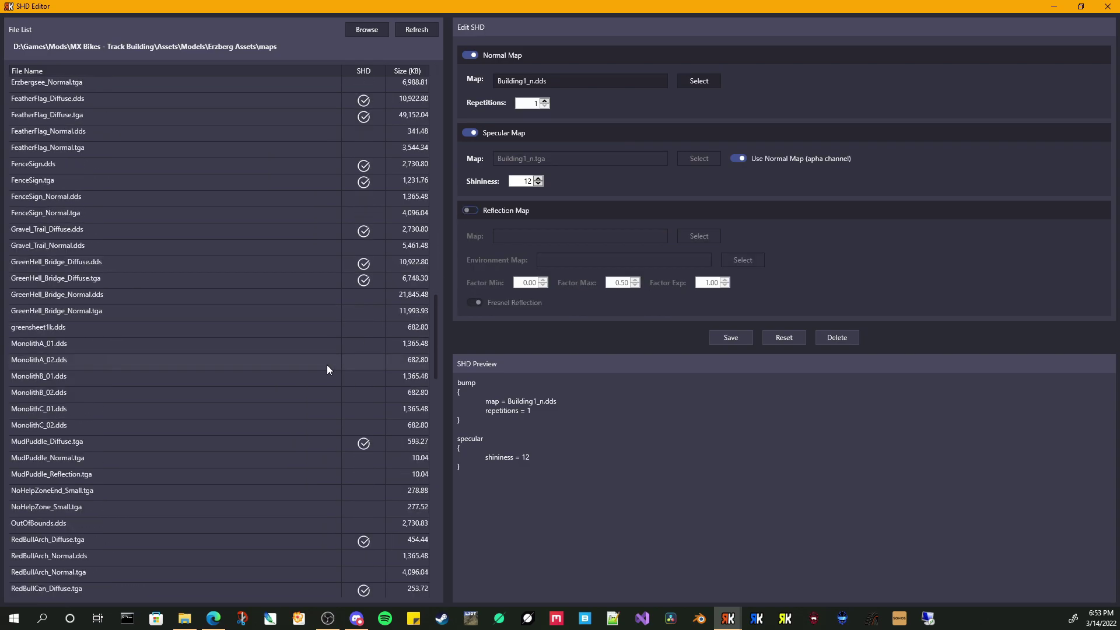
{"action": "scroll", "coordinate": [321, 365], "scroll_direction": "up", "scroll_amount": 2}
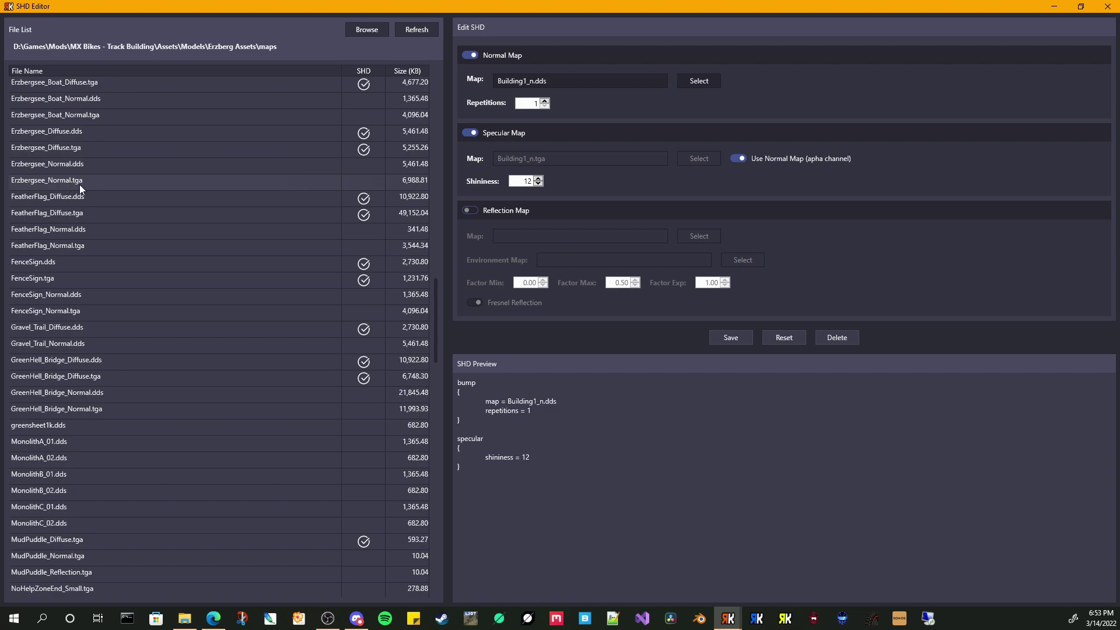
{"action": "left_click", "coordinate": [74, 149]}
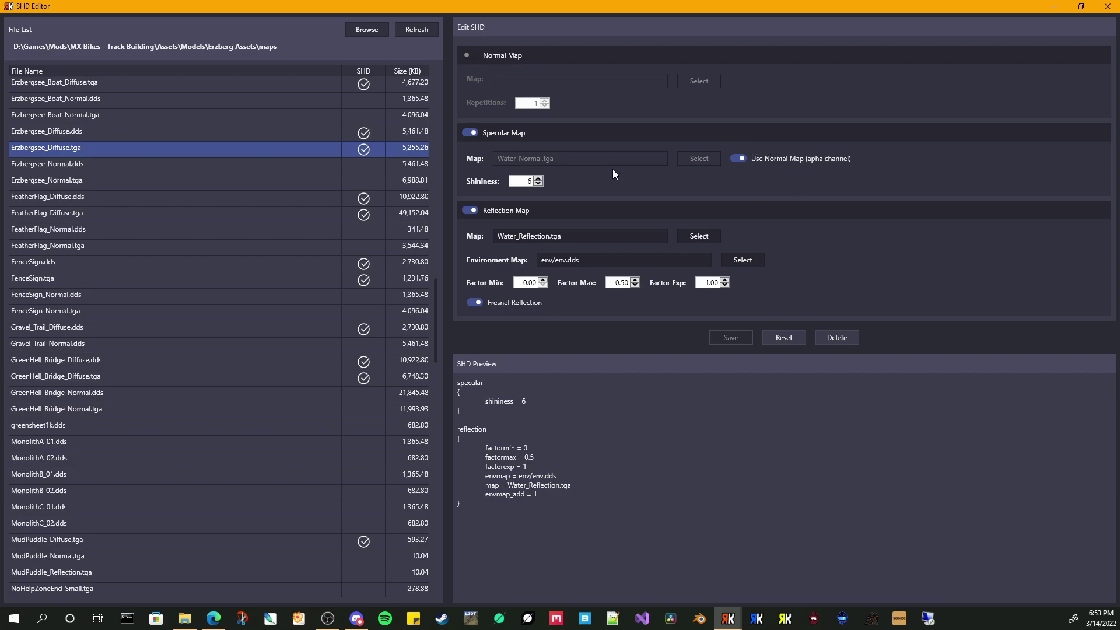
Step: Try the separate specular map Water_Normal.tga with a different shininess on Erzbergsee_Diffuse.tga, and reset the shader settings
{"action": "left_click", "coordinate": [738, 159]}
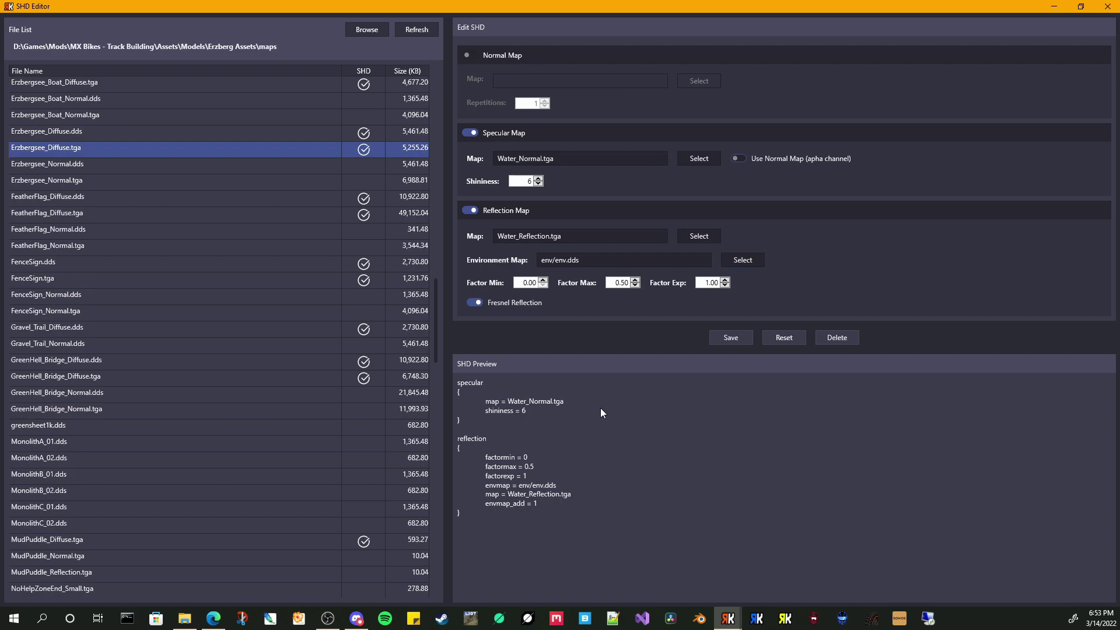
{"action": "left_click", "coordinate": [538, 179]}
{"action": "left_click", "coordinate": [538, 179]}
{"action": "left_click", "coordinate": [538, 179]}
{"action": "left_click", "coordinate": [538, 179]}
{"action": "left_click", "coordinate": [783, 338]}
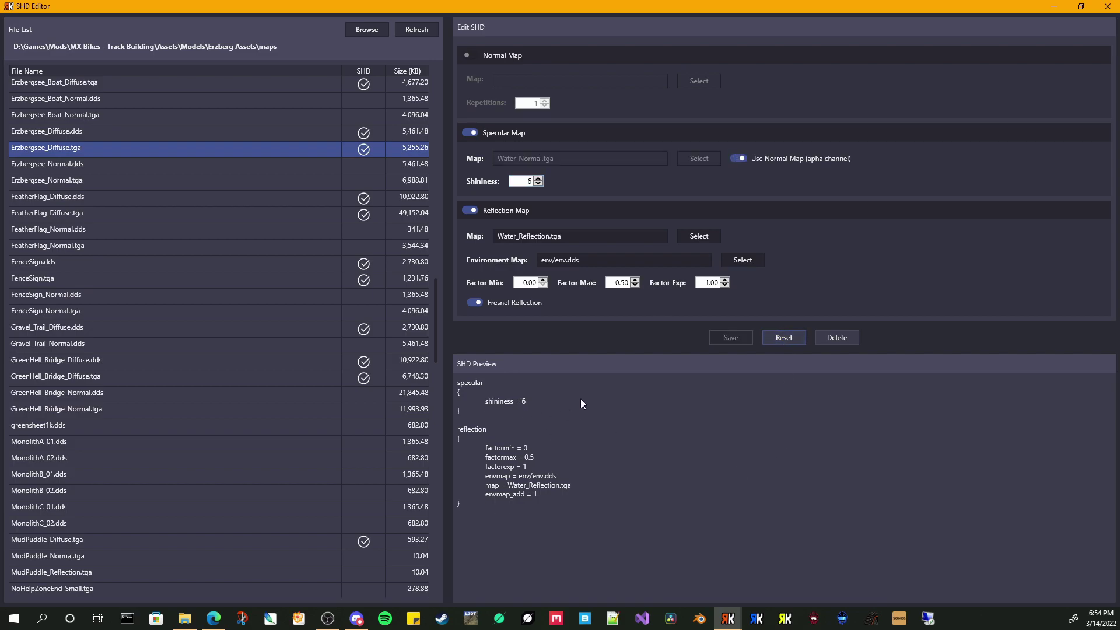
Step: Use Water_Normal.tga as the separate specular map with shininess 1 for Erzbergsee_Diffuse.tga and save the SHD file
{"action": "left_click", "coordinate": [736, 158]}
{"action": "left_click", "coordinate": [538, 179]}
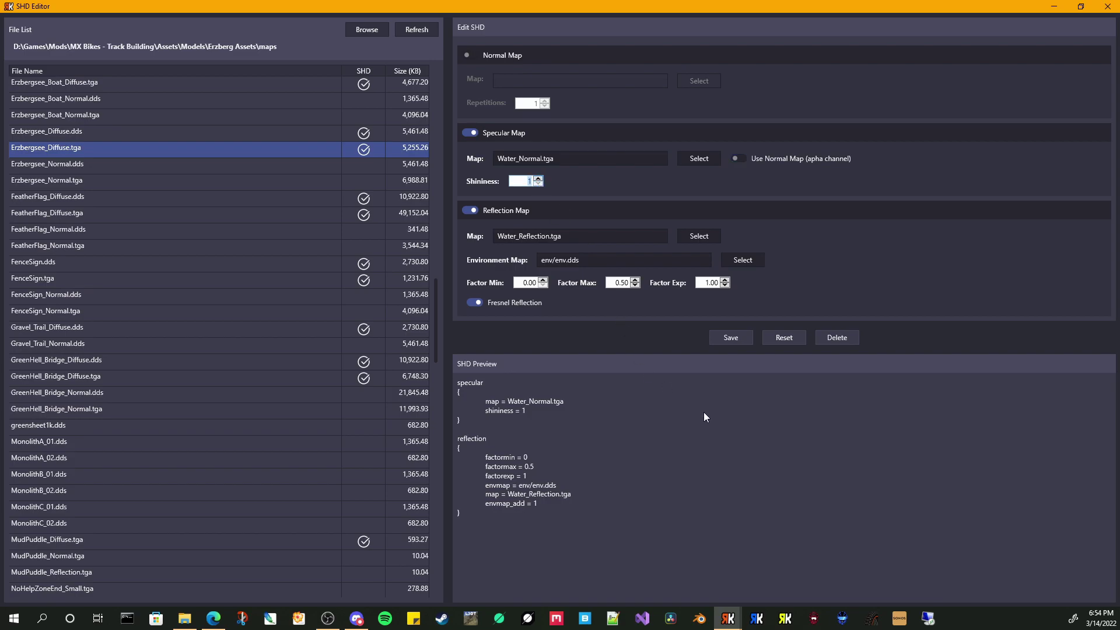
{"action": "left_click", "coordinate": [732, 340]}
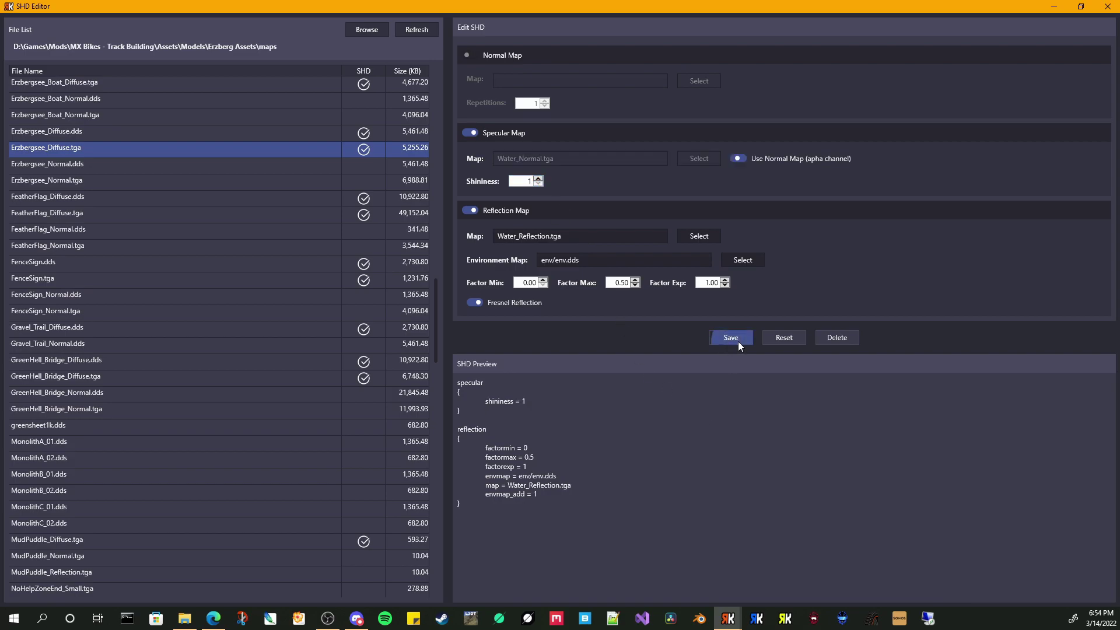
Step: Set Erzbergsee_Diffuse.tga's specular shininess to 12, using the normal map's alpha channel, and save the SHD file
{"action": "left_click", "coordinate": [74, 165]}
{"action": "left_click", "coordinate": [62, 147]}
{"action": "double_click", "coordinate": [538, 178]}
{"action": "left_click", "coordinate": [737, 158]}
{"action": "left_click", "coordinate": [730, 338]}
Step: Start deleting the SHD file of Erzbergsee_Diffuse.tga and cancel the deletion
{"action": "left_click", "coordinate": [839, 343]}
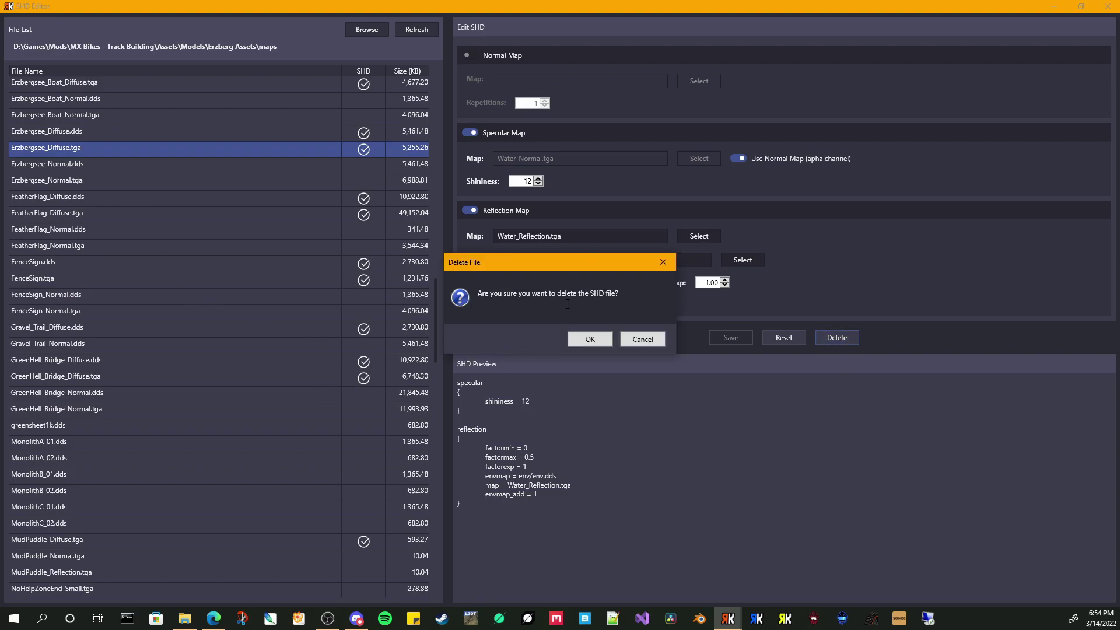
{"action": "left_click", "coordinate": [653, 339]}
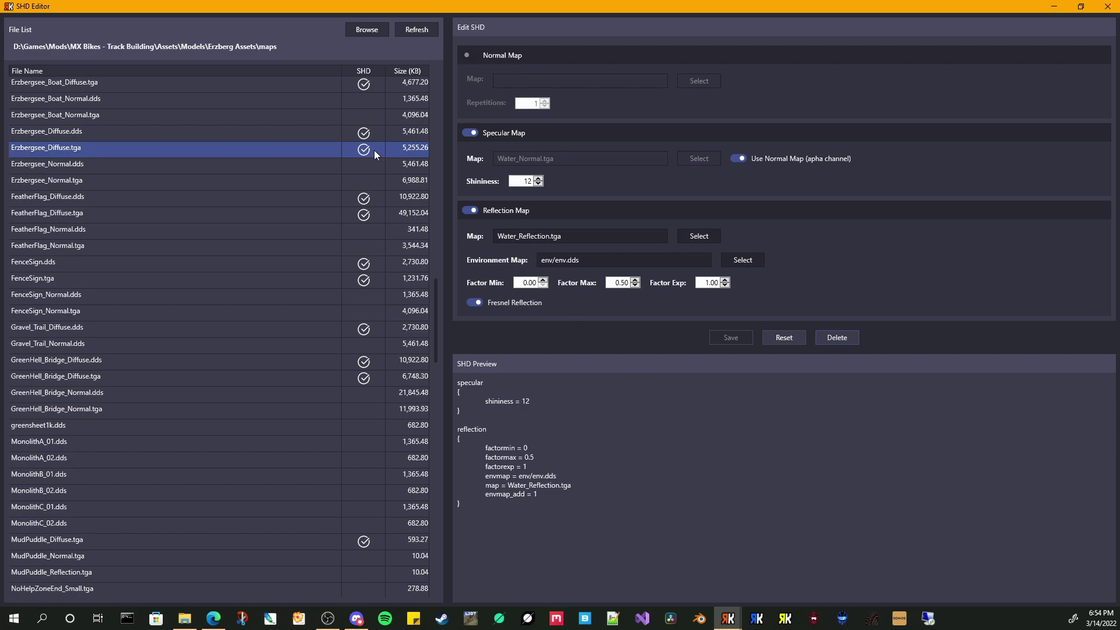
Step: Save an SHD file for ActionArenaEnd.dds with normal map Building1b_n.tga and a specular map of shininess 10 from its alpha channel
{"action": "scroll", "coordinate": [351, 136], "scroll_direction": "up", "scroll_amount": 7}
{"action": "scroll", "coordinate": [338, 126], "scroll_direction": "up", "scroll_amount": 13}
{"action": "left_click", "coordinate": [254, 92]}
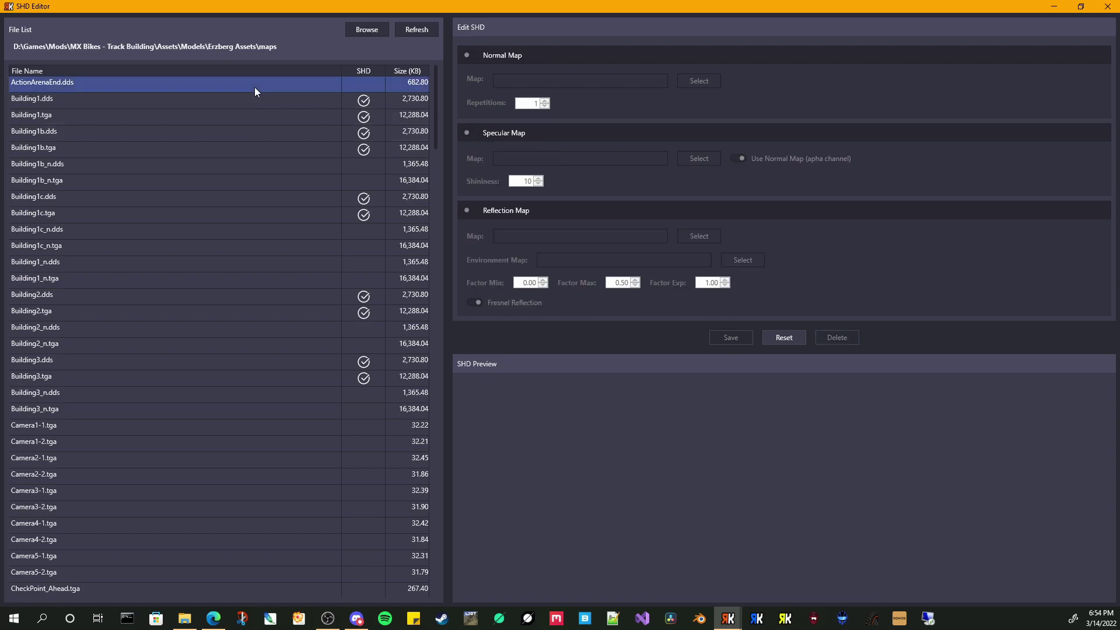
{"action": "left_click", "coordinate": [473, 55]}
{"action": "left_click", "coordinate": [707, 80]}
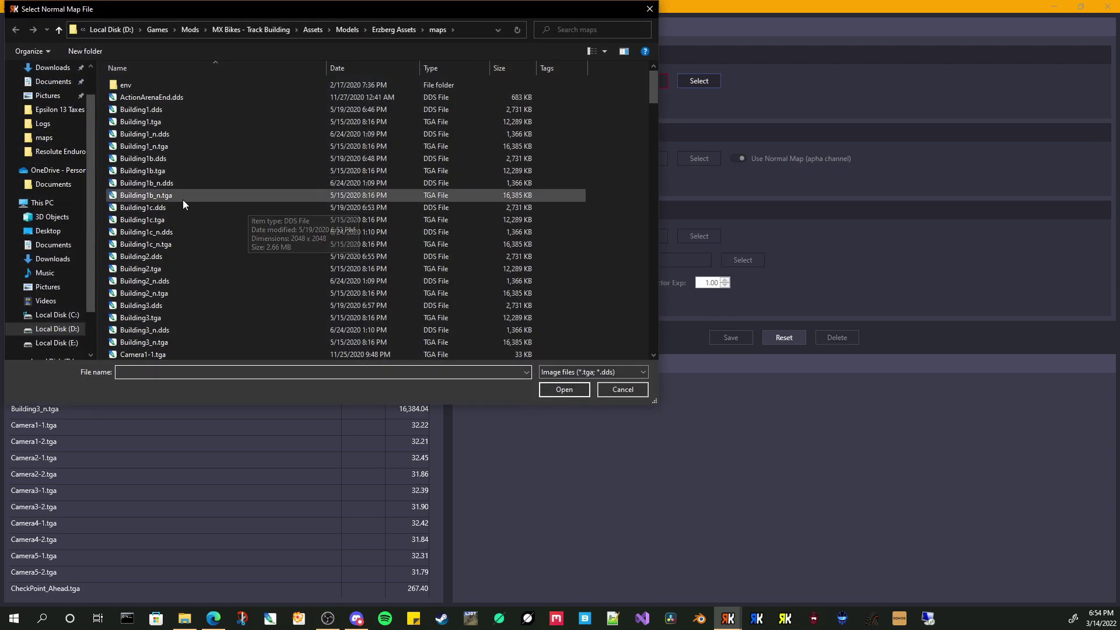
{"action": "double_click", "coordinate": [142, 195]}
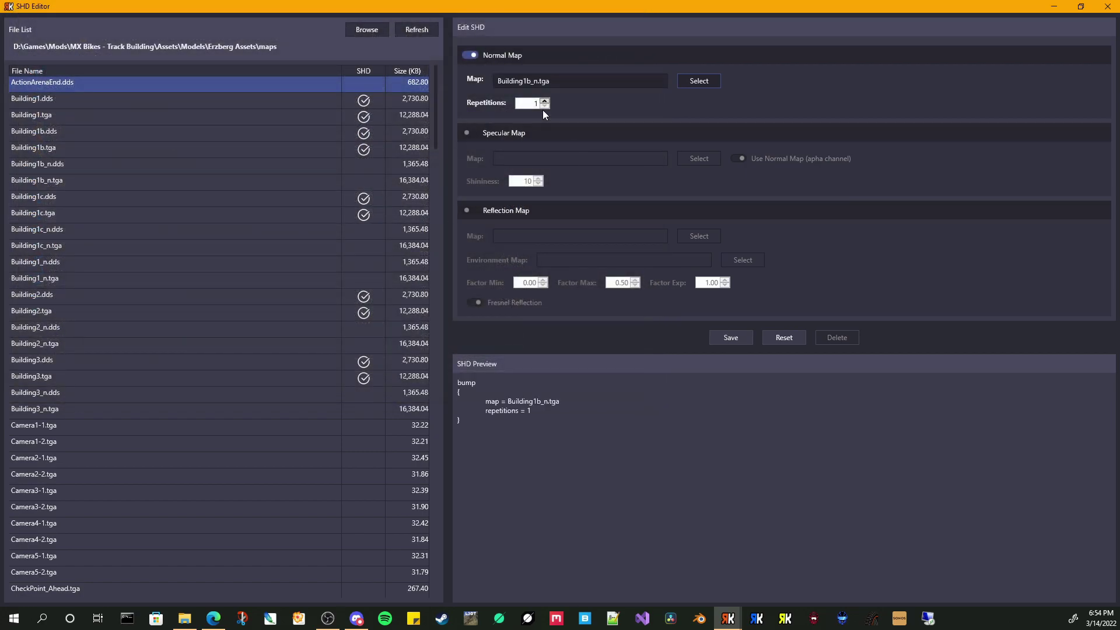
{"action": "left_click", "coordinate": [470, 133]}
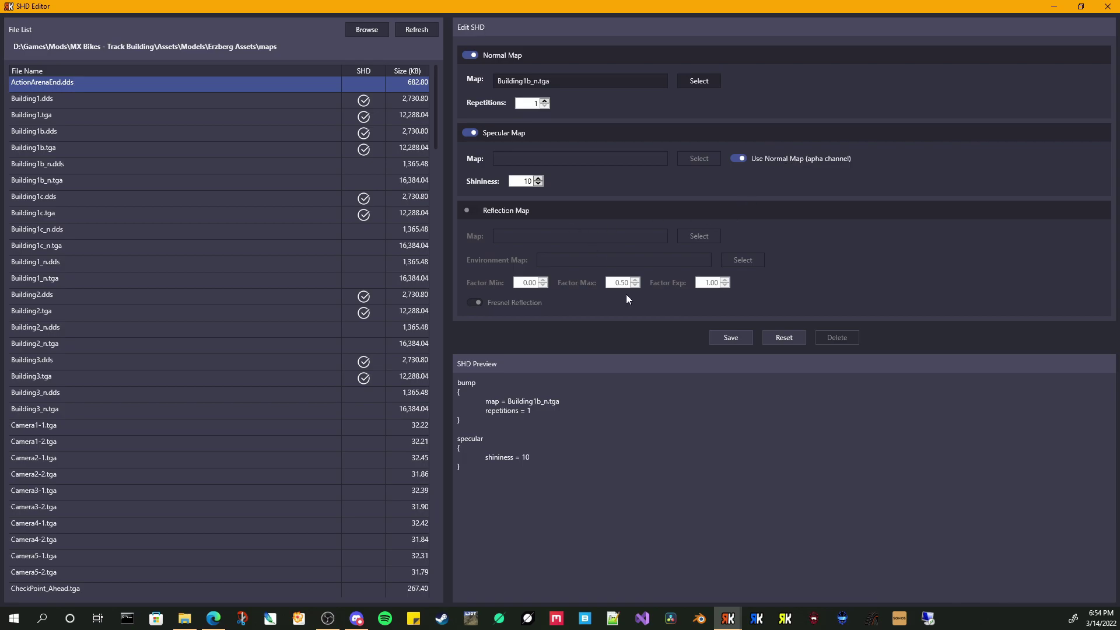
{"action": "left_click", "coordinate": [730, 338]}
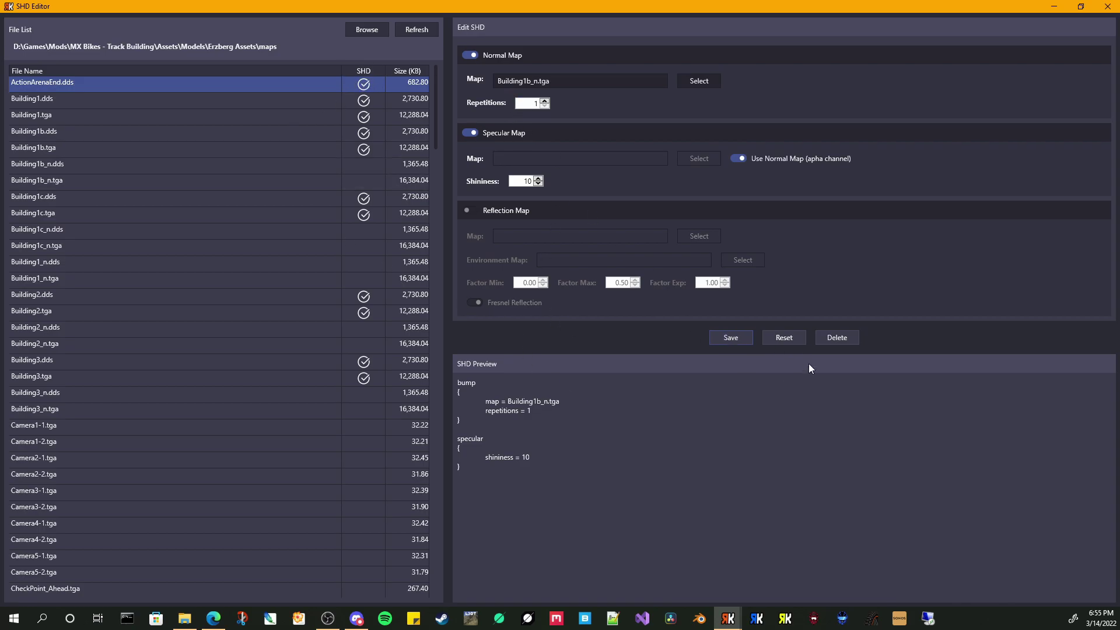
Step: Delete the SHD file of ActionArenaEnd.dds
{"action": "left_click", "coordinate": [840, 336]}
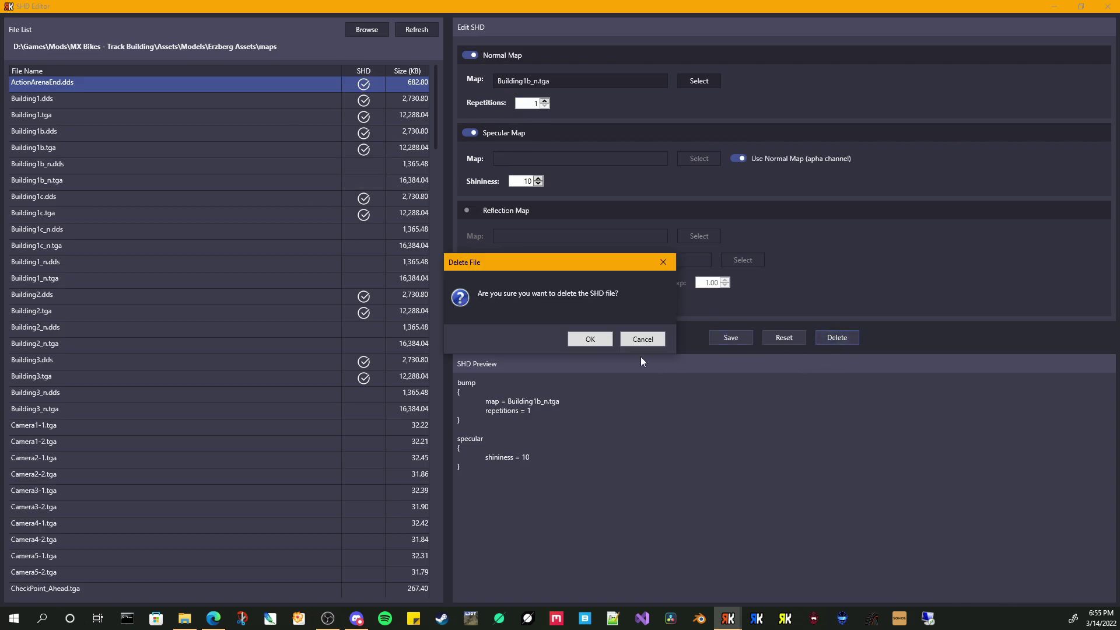
{"action": "left_click", "coordinate": [590, 342]}
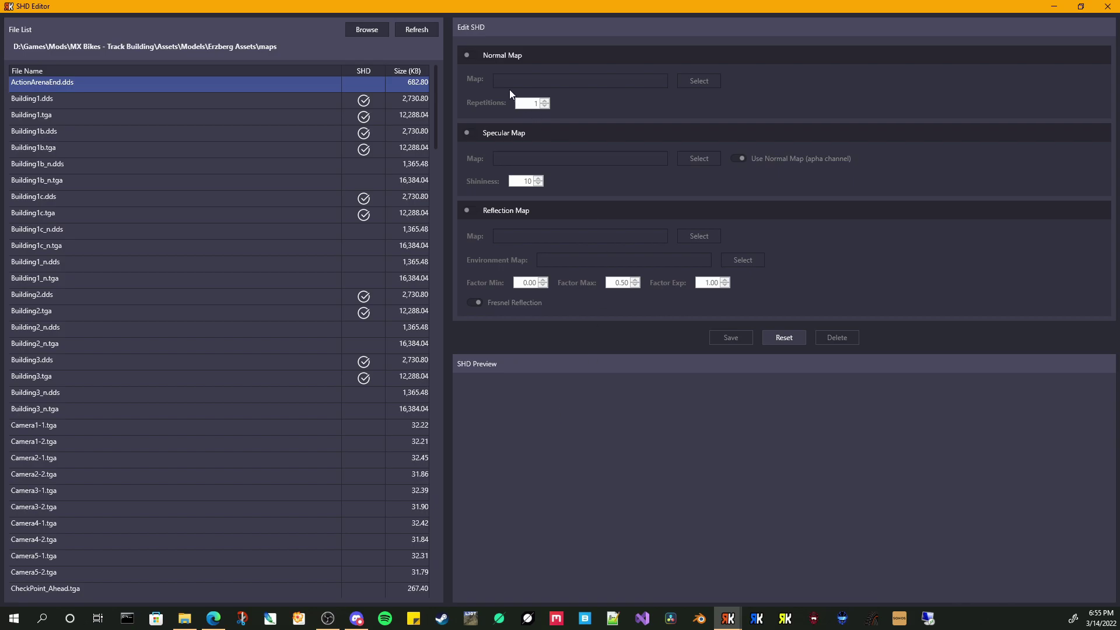
Step: Enable the normal map for ActionArenaEnd.dds and assign Building1b_n.tga as its map file
{"action": "left_click", "coordinate": [470, 57]}
{"action": "left_click", "coordinate": [699, 81]}
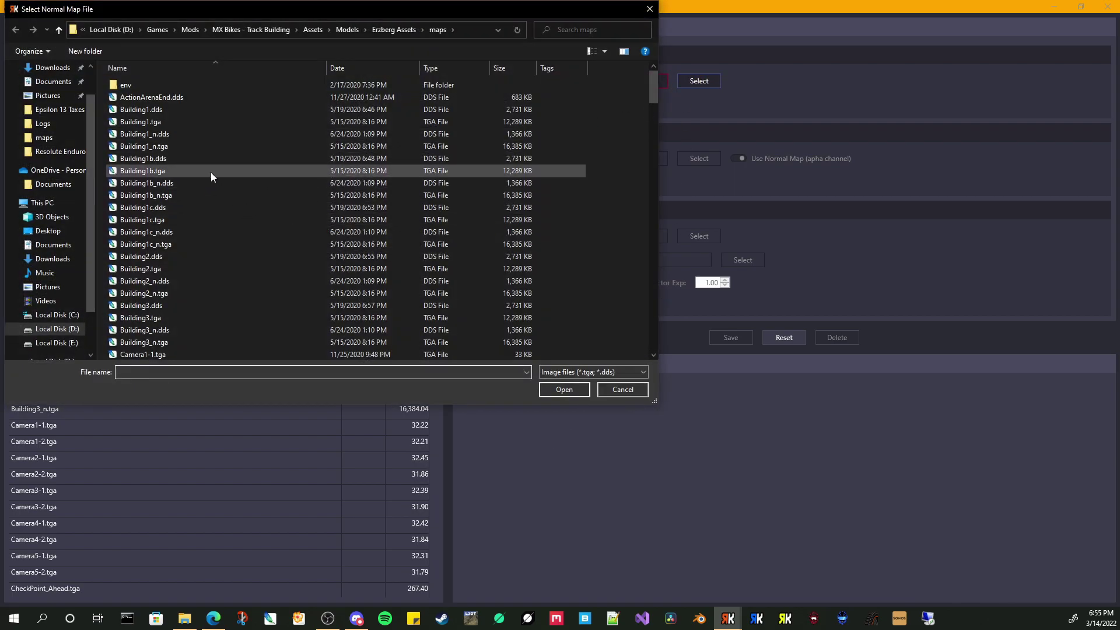
{"action": "double_click", "coordinate": [160, 195]}
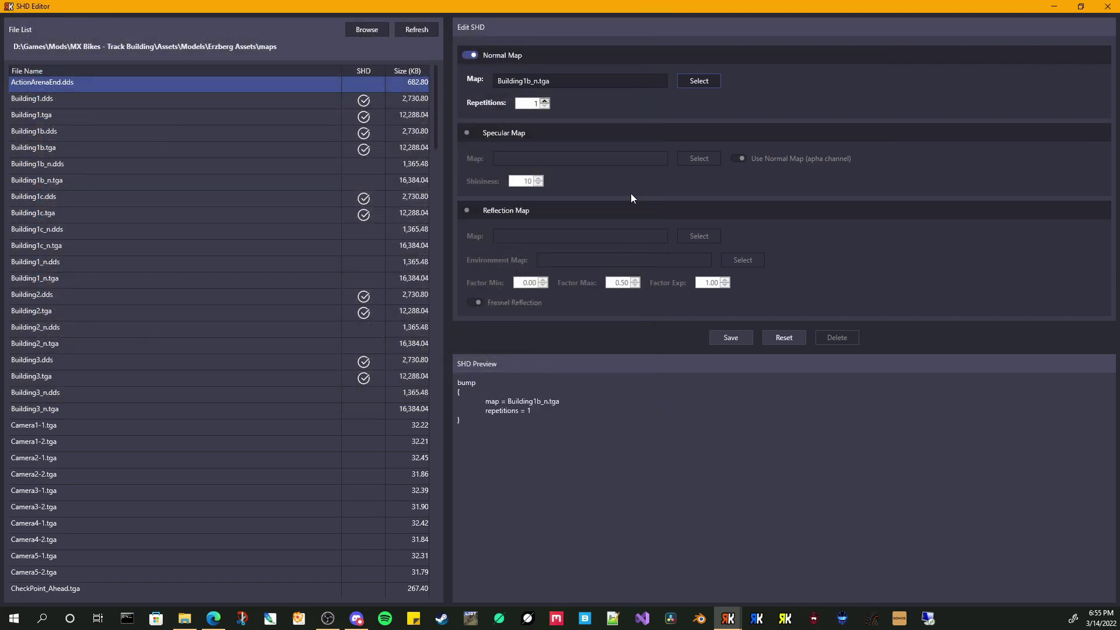
Step: Enable the specular map, turn off using the normal map's alpha channel, and try to assign Building1b.tga as a separate specular map
{"action": "left_click", "coordinate": [470, 133]}
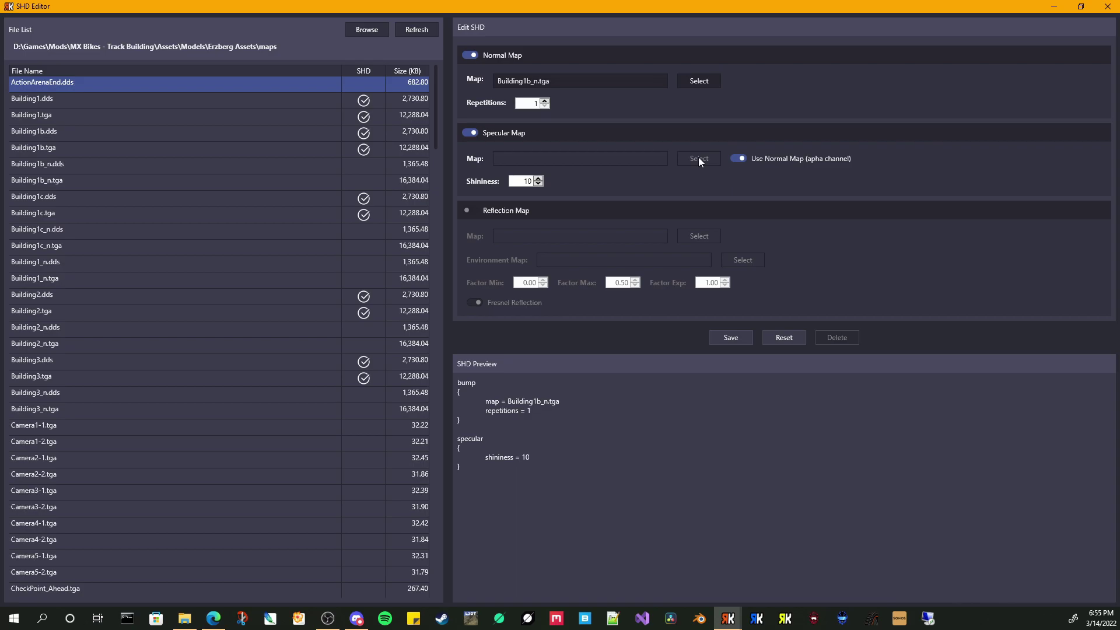
{"action": "left_click", "coordinate": [740, 158]}
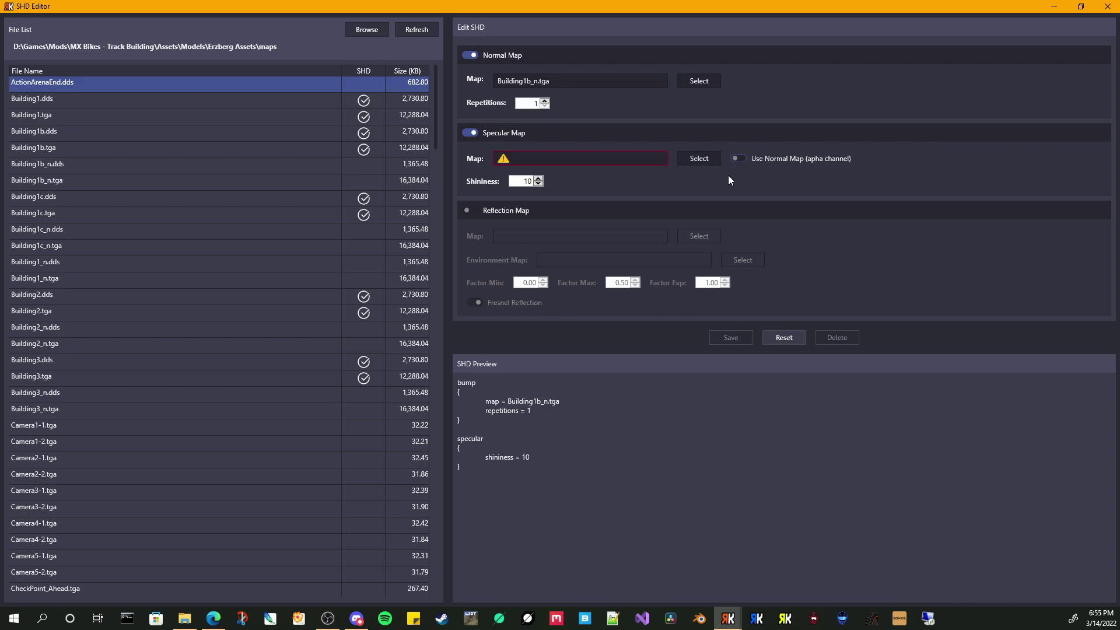
{"action": "left_click", "coordinate": [697, 162]}
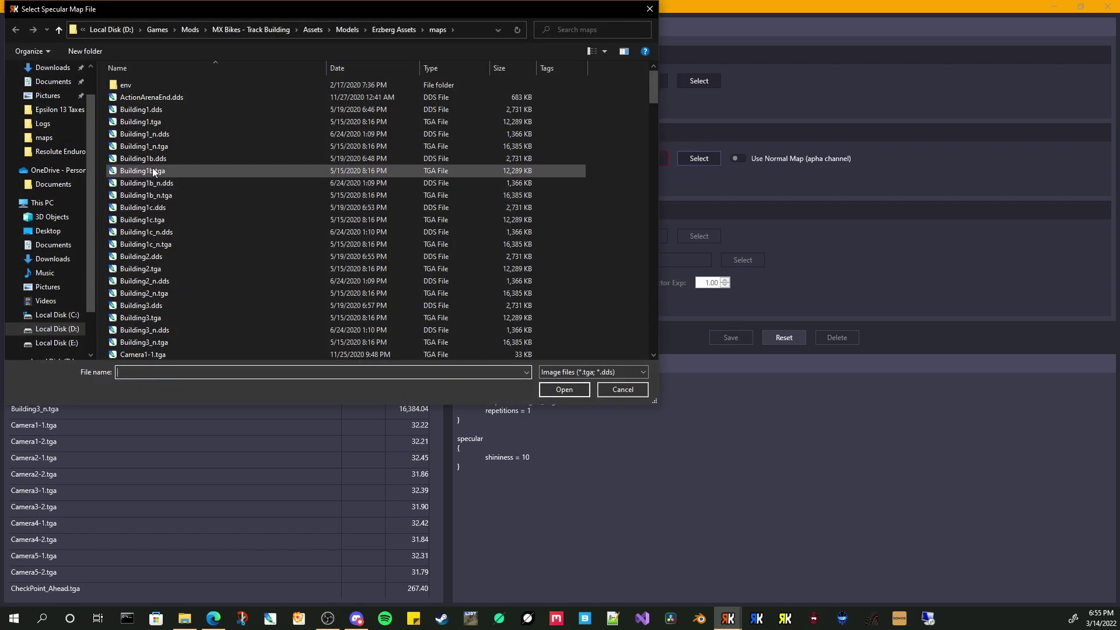
{"action": "double_click", "coordinate": [141, 170]}
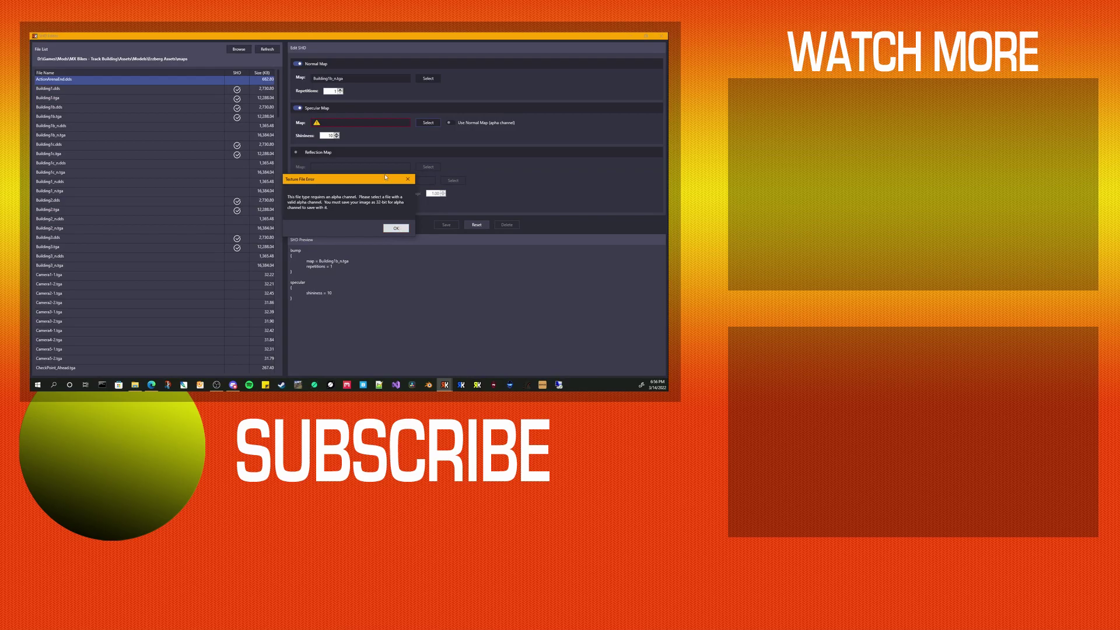
{"action": "left_click", "coordinate": [396, 228]}
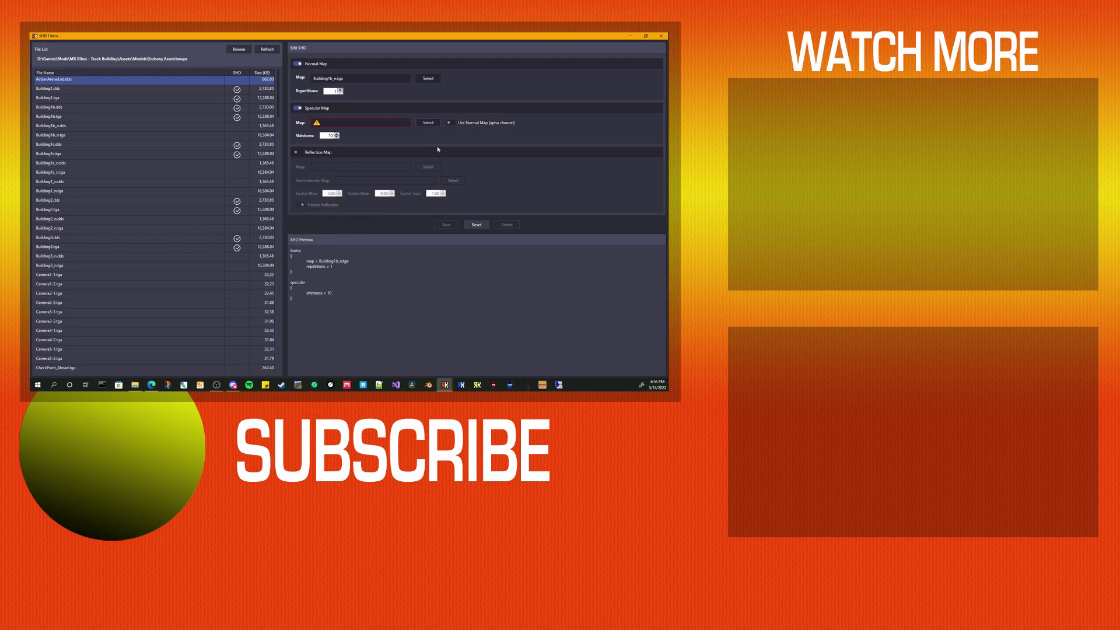